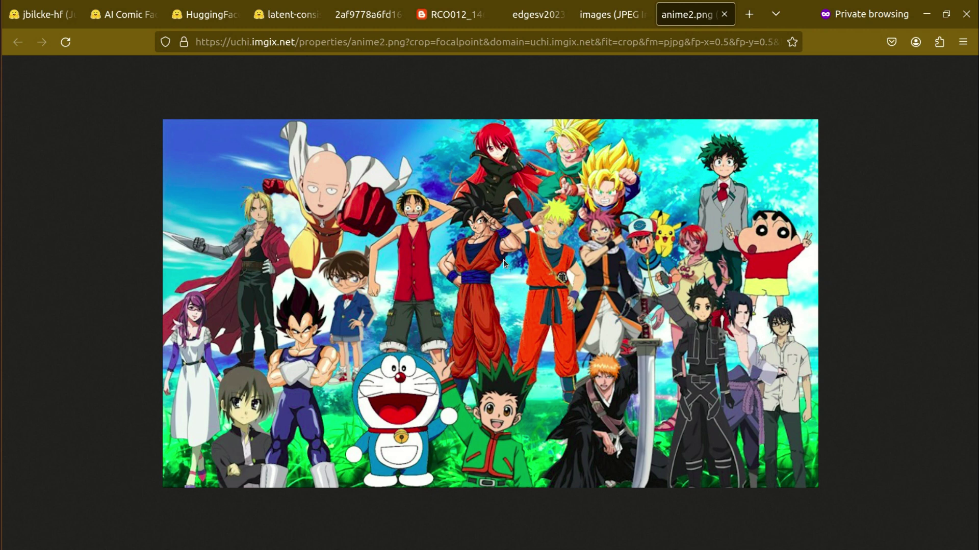
# Look through the open comic reference images, from the four-panel phone strip to the hugging scene.
pyautogui.click(605, 23)
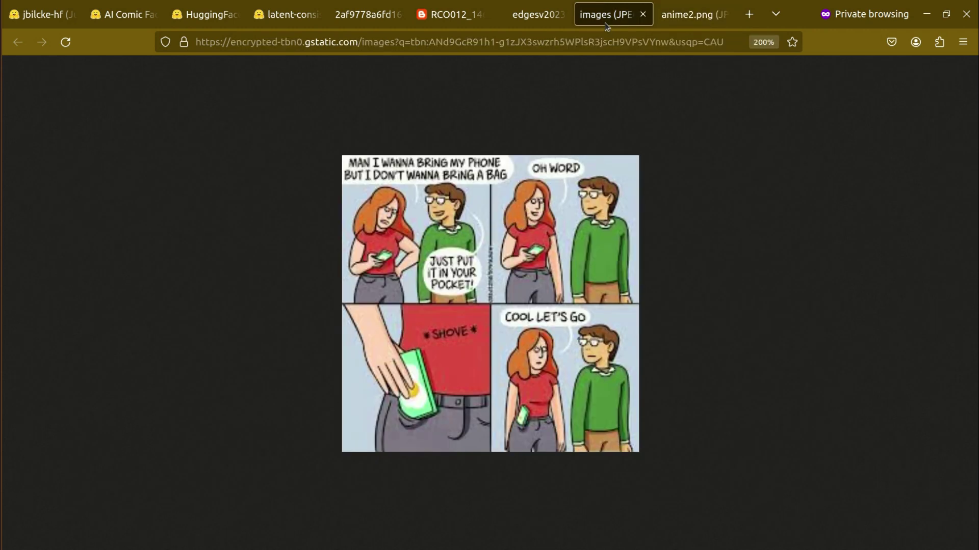
pyautogui.click(532, 15)
pyautogui.click(446, 22)
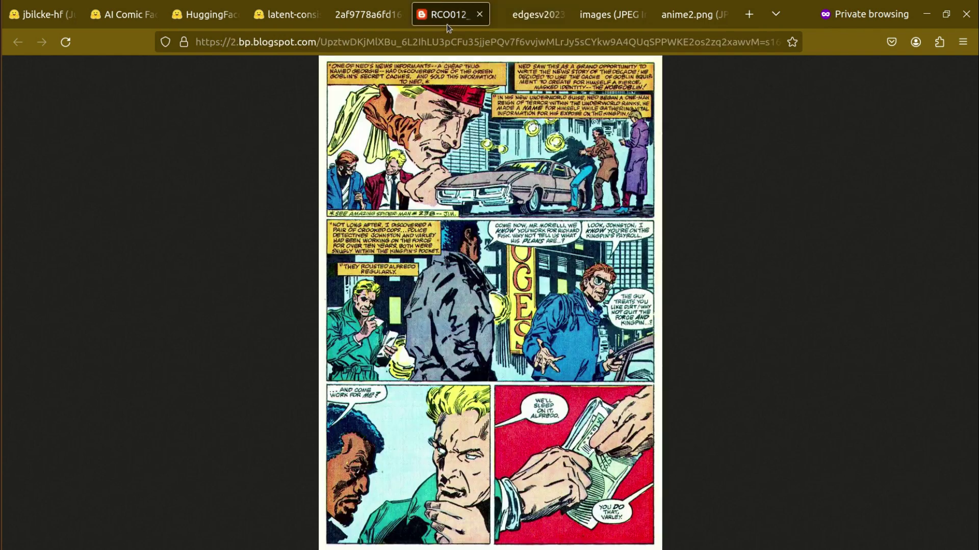
pyautogui.click(371, 15)
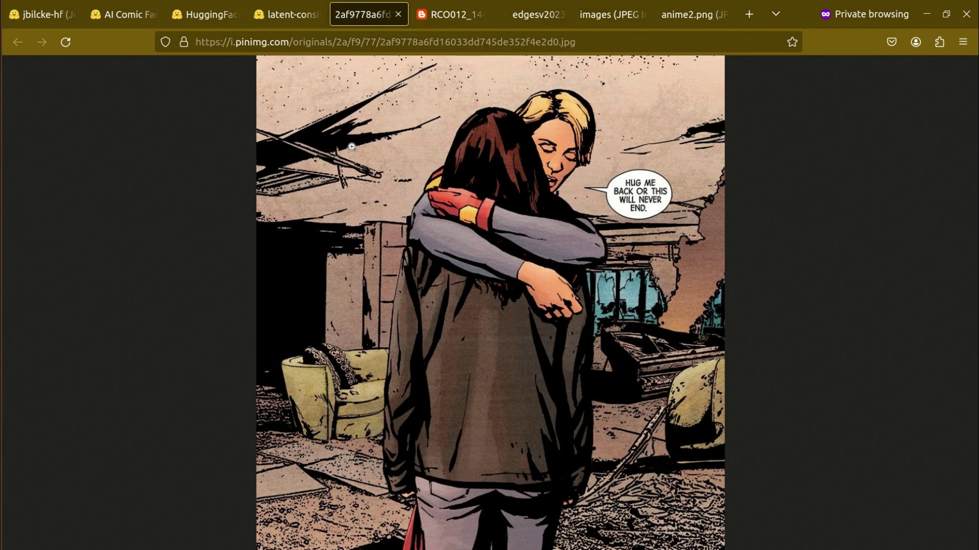
# Examine the Hugging Face profile of the AI Comic Factory's creator, including the collections and pinned Spaces.
pyautogui.click(106, 11)
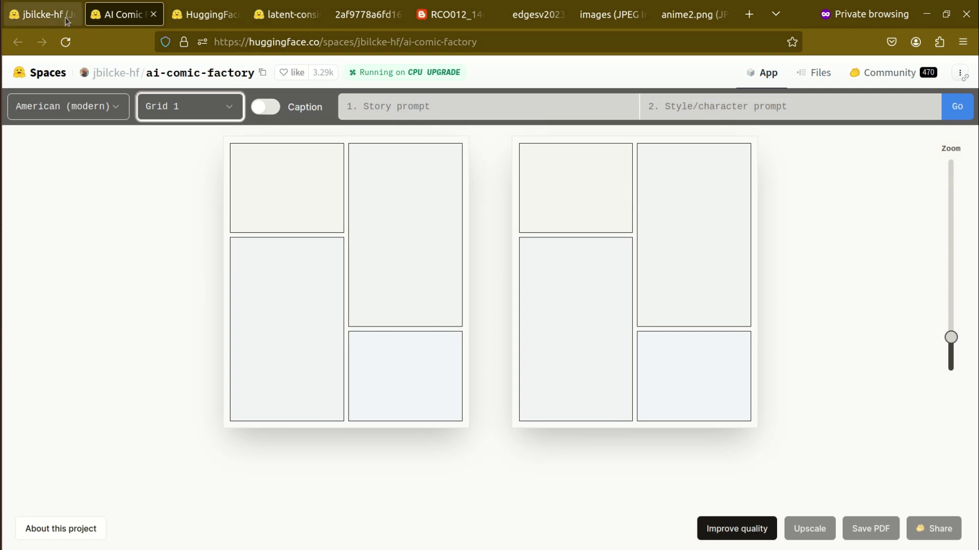
pyautogui.click(45, 18)
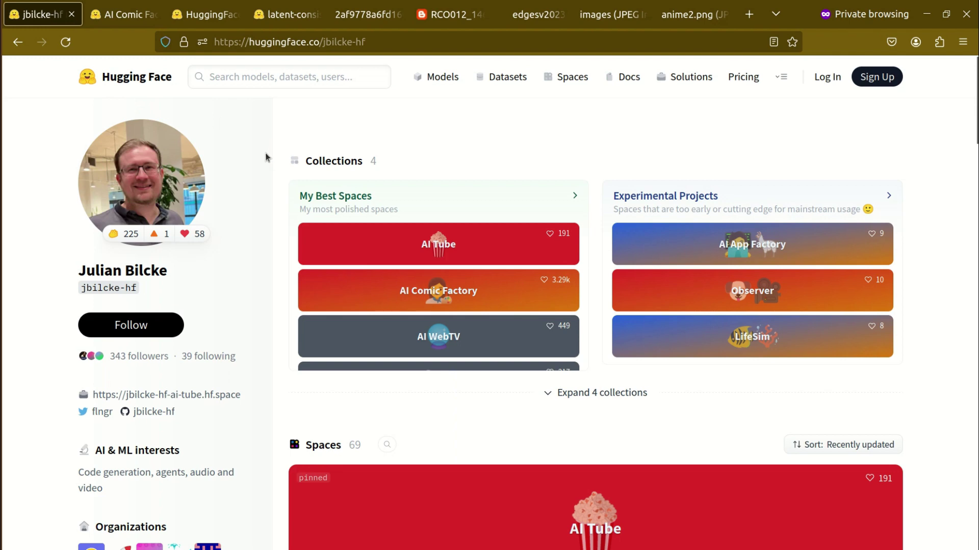
pyautogui.scroll(-7, 436, 376)
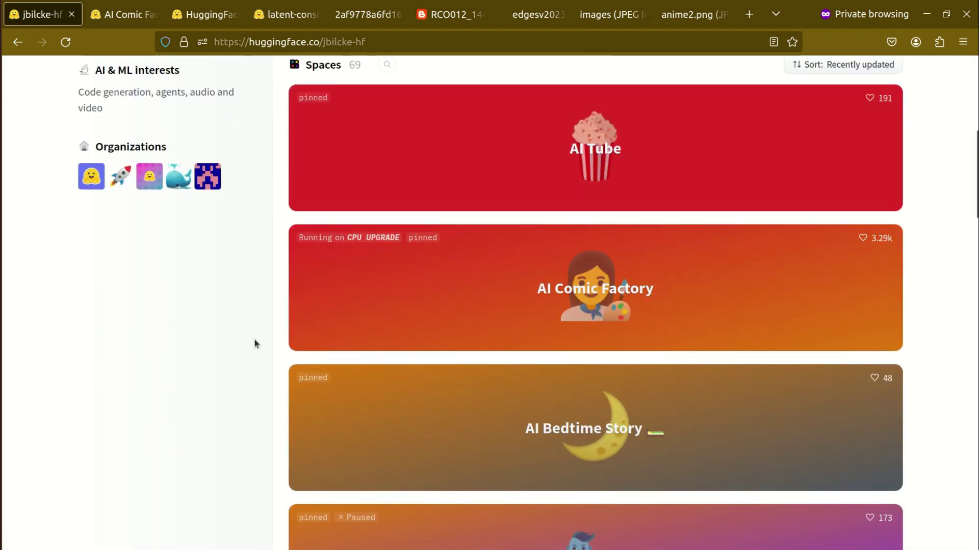
pyautogui.scroll(-4, 213, 387)
pyautogui.scroll(10, 213, 386)
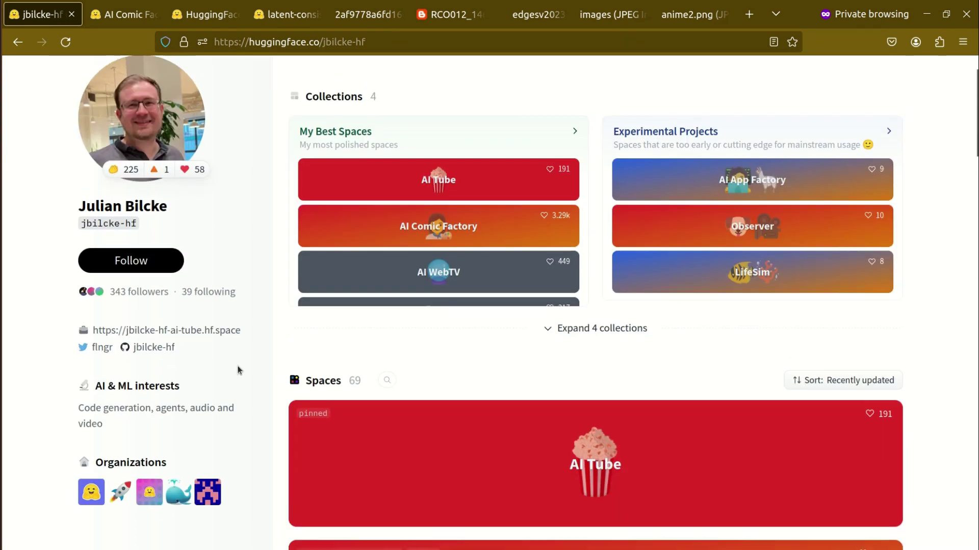
pyautogui.scroll(-6, 258, 313)
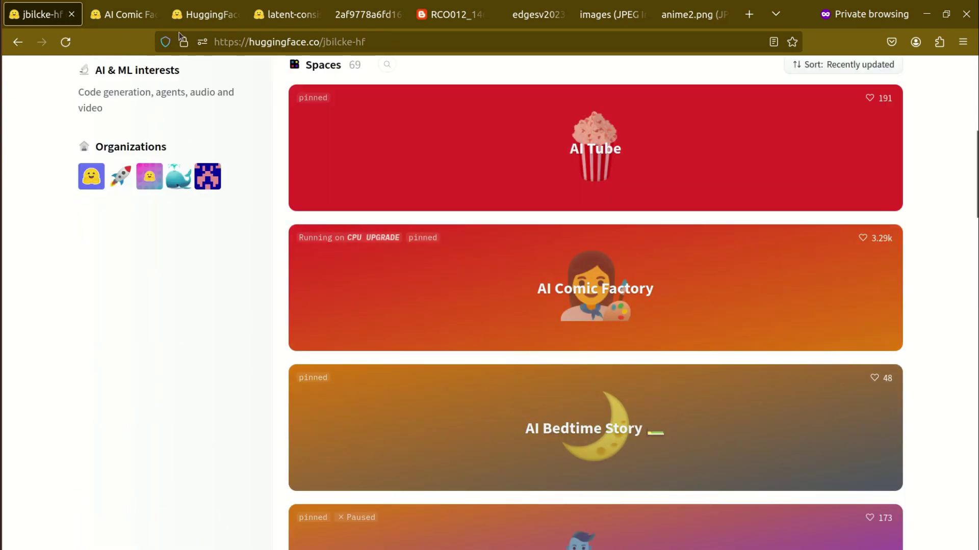
# Open the AI Comic Factory space and enter "Cat cooking a meal" as the story prompt.
pyautogui.click(124, 14)
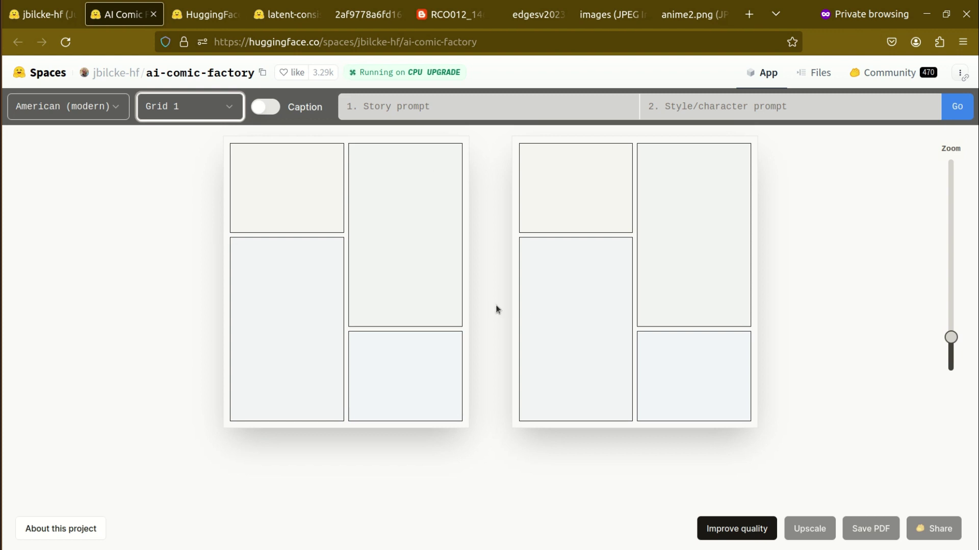
pyautogui.click(460, 113)
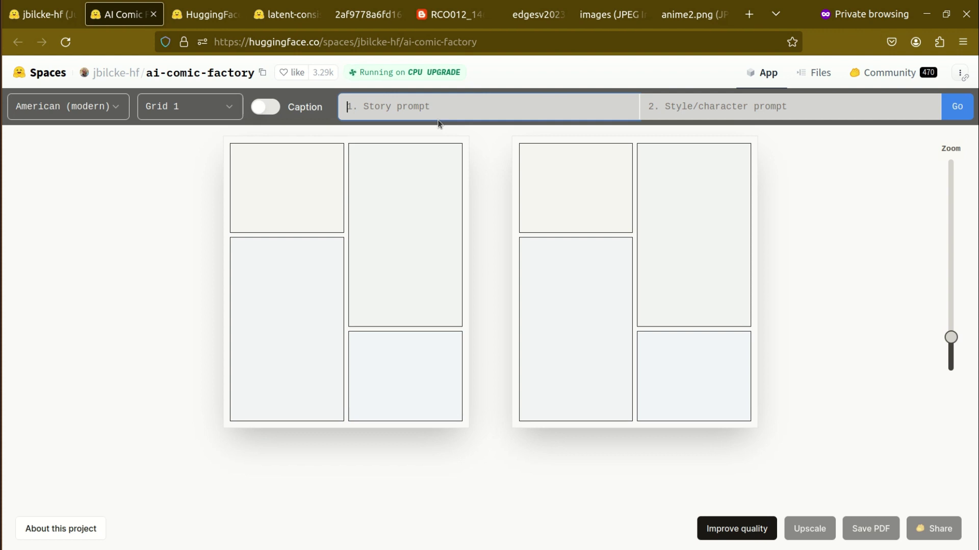
pyautogui.write('cooking a meal')
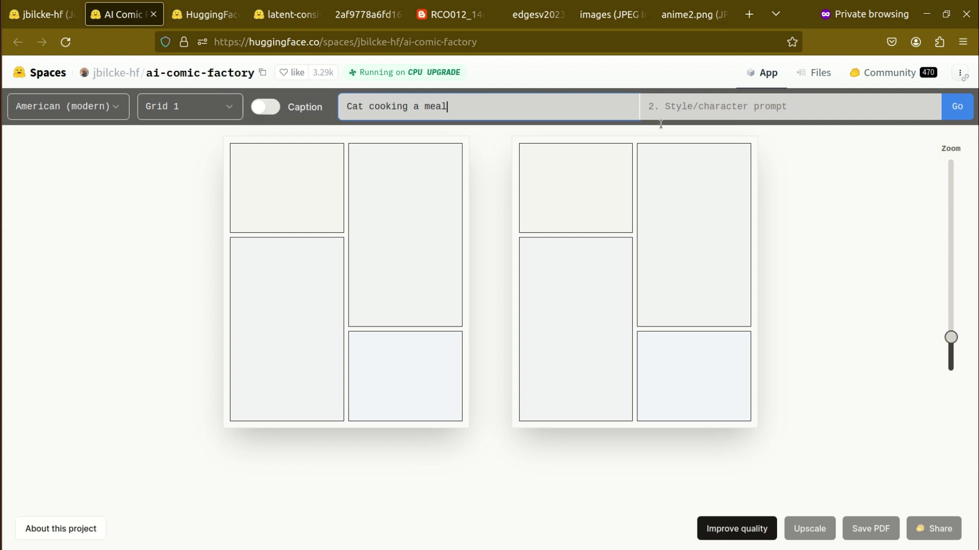
# Try the page layouts Grid 0, Grid 1, Grid 2 and Grid 3, and return to Grid 1.
pyautogui.click(207, 105)
pyautogui.click(198, 134)
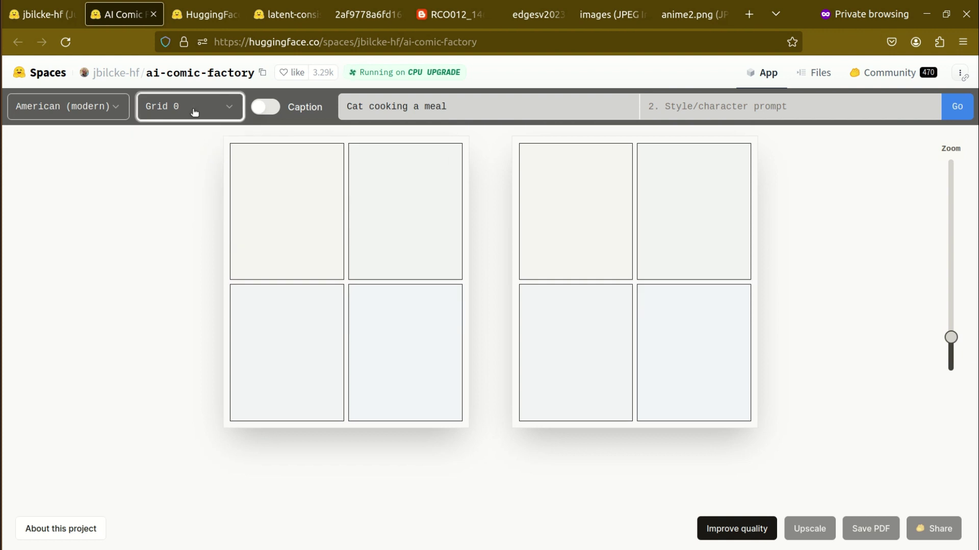
pyautogui.click(194, 112)
pyautogui.click(176, 158)
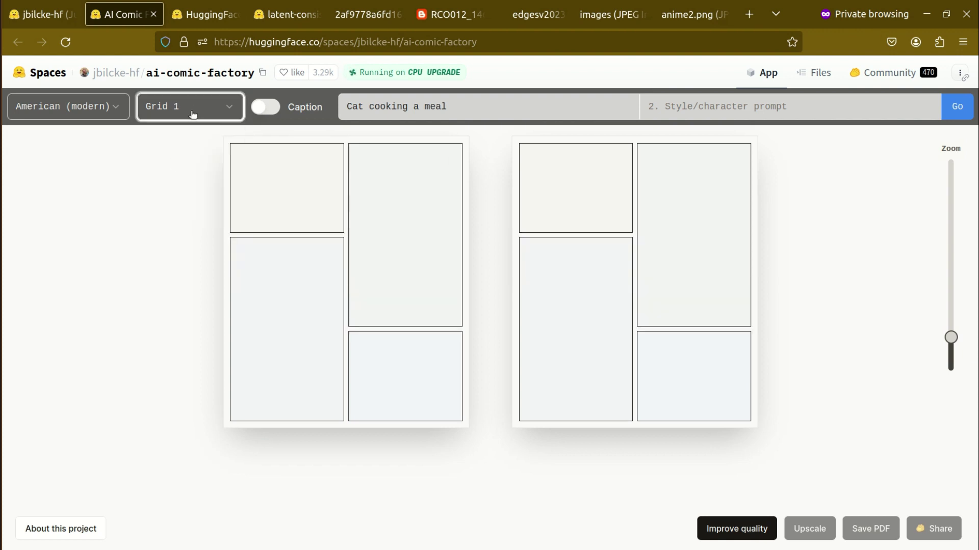
pyautogui.click(193, 113)
pyautogui.click(192, 179)
pyautogui.click(200, 116)
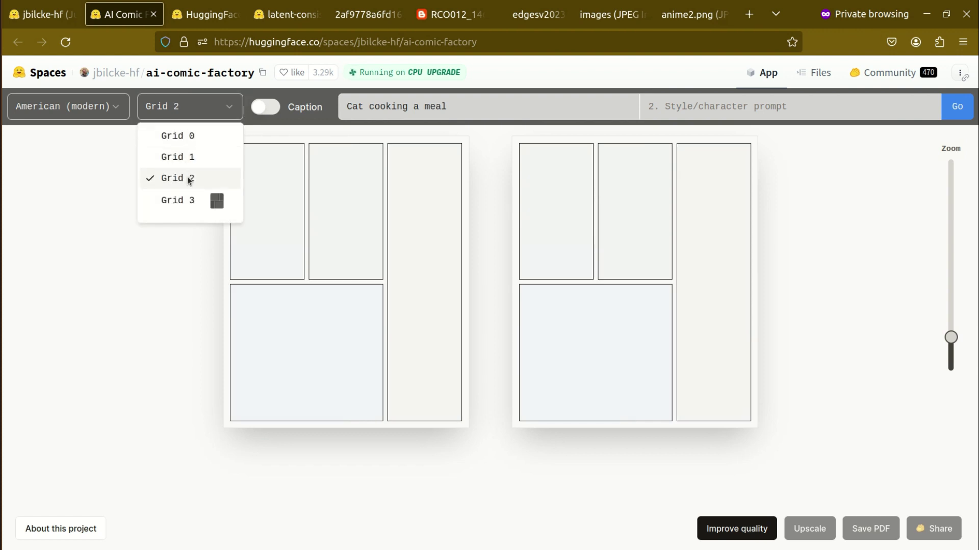
pyautogui.click(170, 201)
pyautogui.click(218, 107)
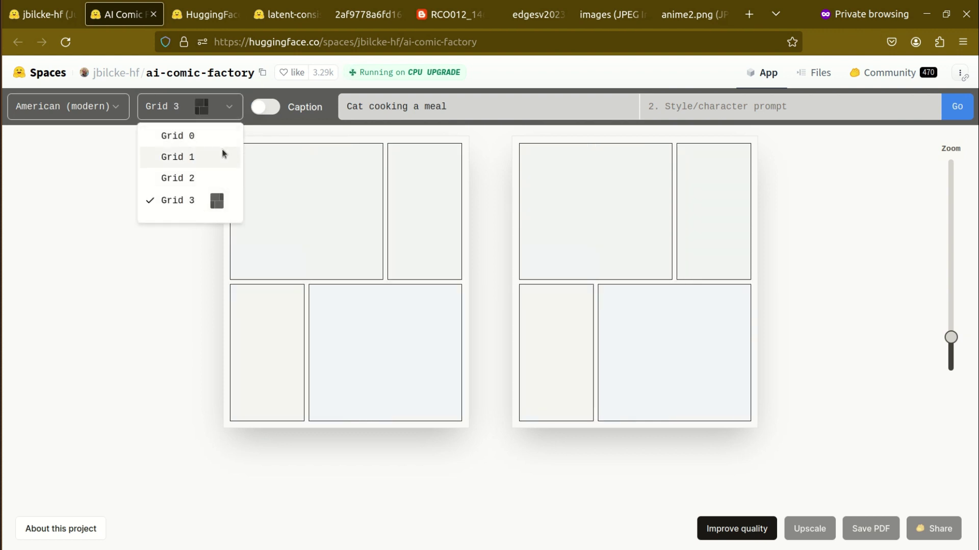
pyautogui.click(222, 154)
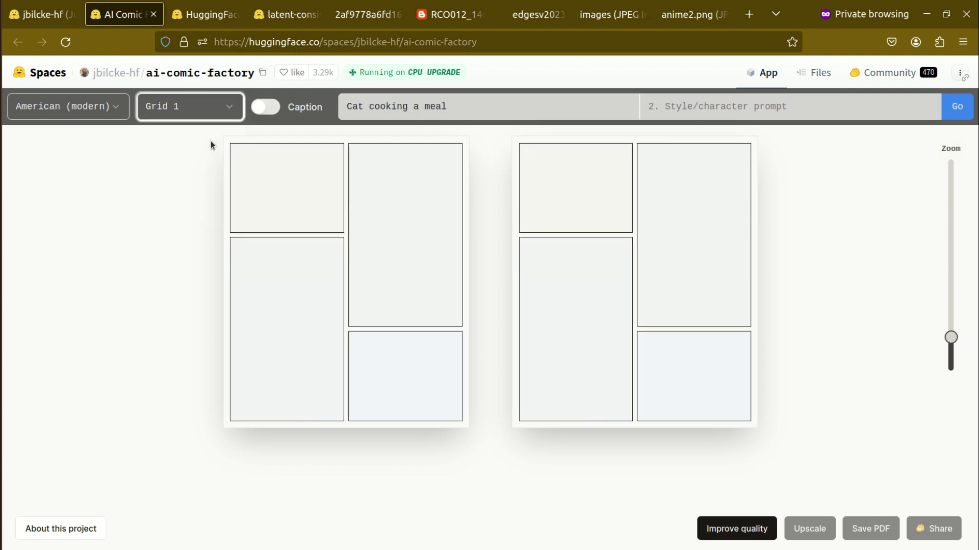
# Review the available comic styles, keep American (modern), and generate the comic from the cat story prompt.
pyautogui.click(90, 110)
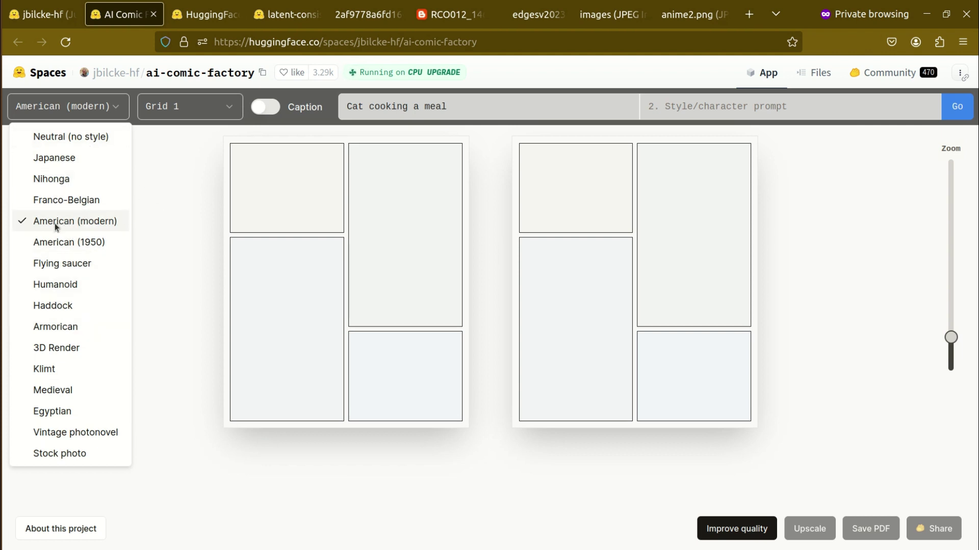
pyautogui.click(118, 174)
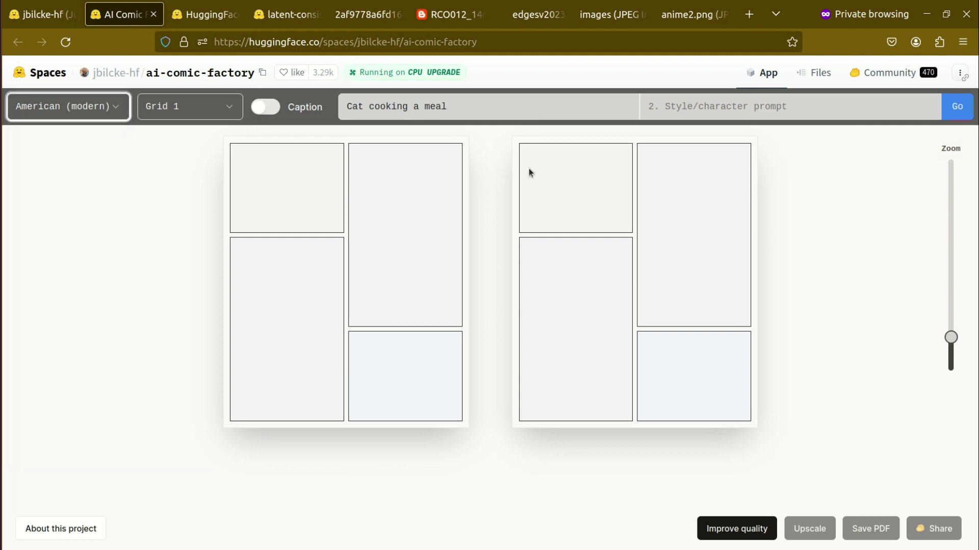
pyautogui.click(956, 106)
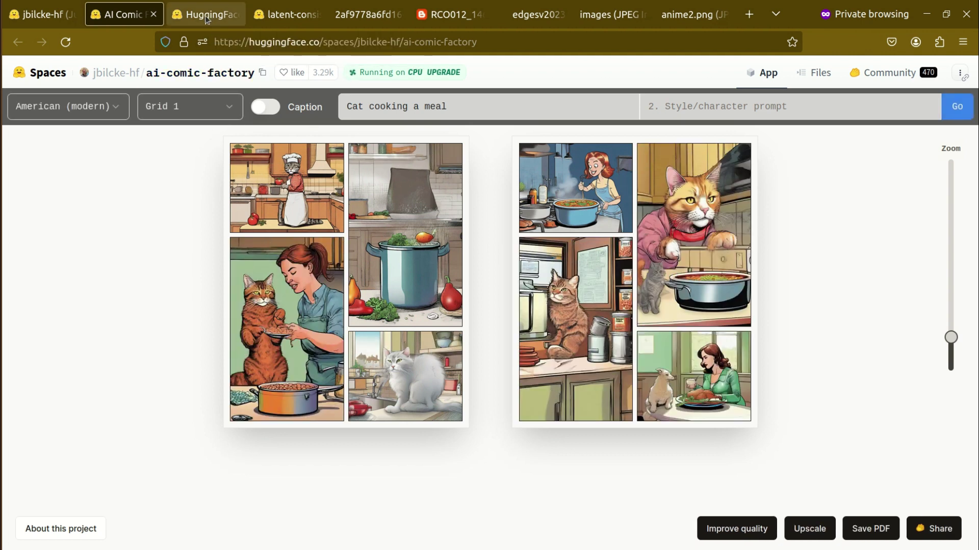
# Examine the generated comic panels, showing their captions and hiding them again.
pyautogui.moveTo(305, 204)
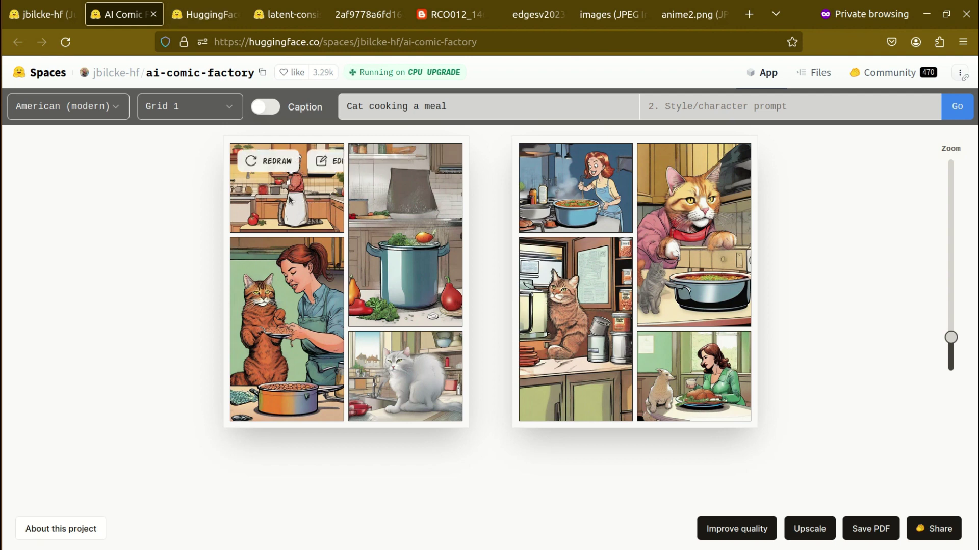
pyautogui.moveTo(441, 260)
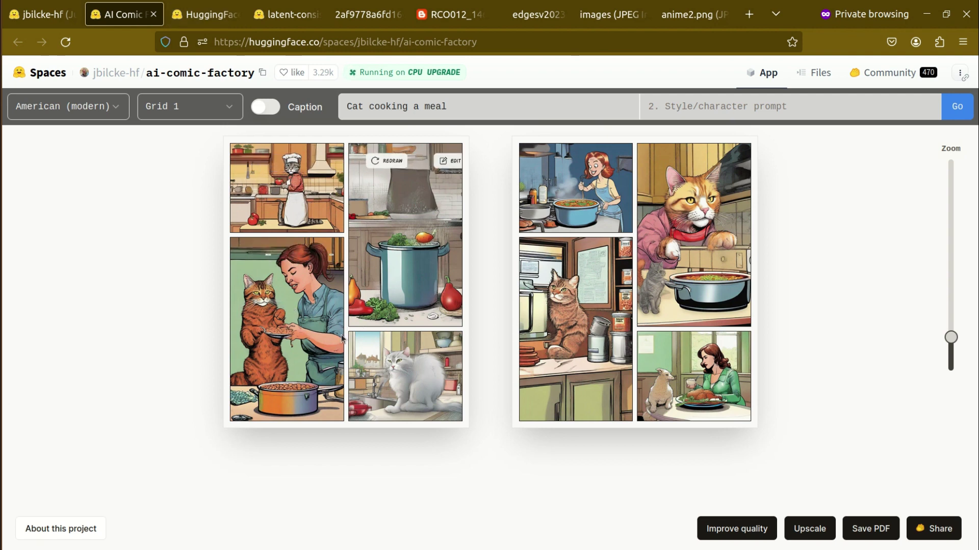
pyautogui.moveTo(335, 287)
pyautogui.moveTo(678, 270)
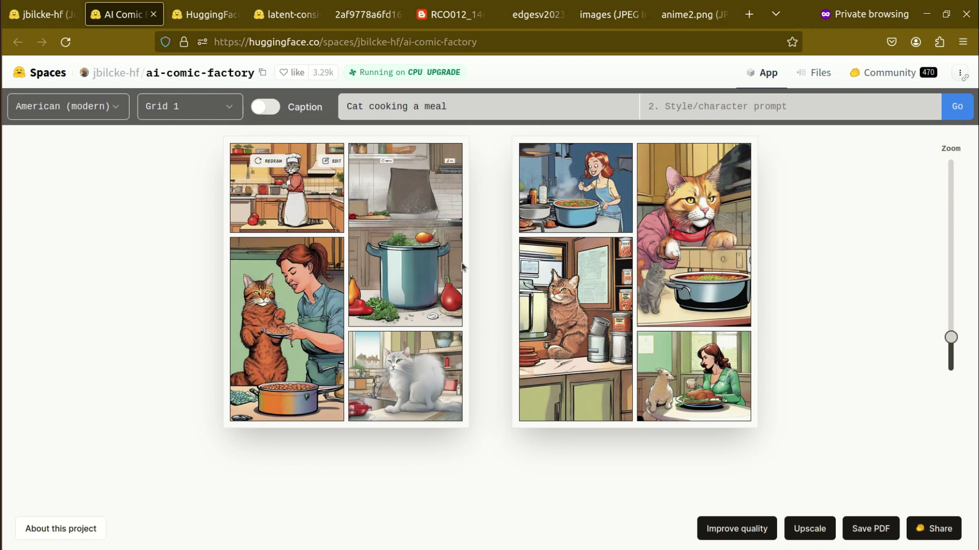
pyautogui.moveTo(306, 356)
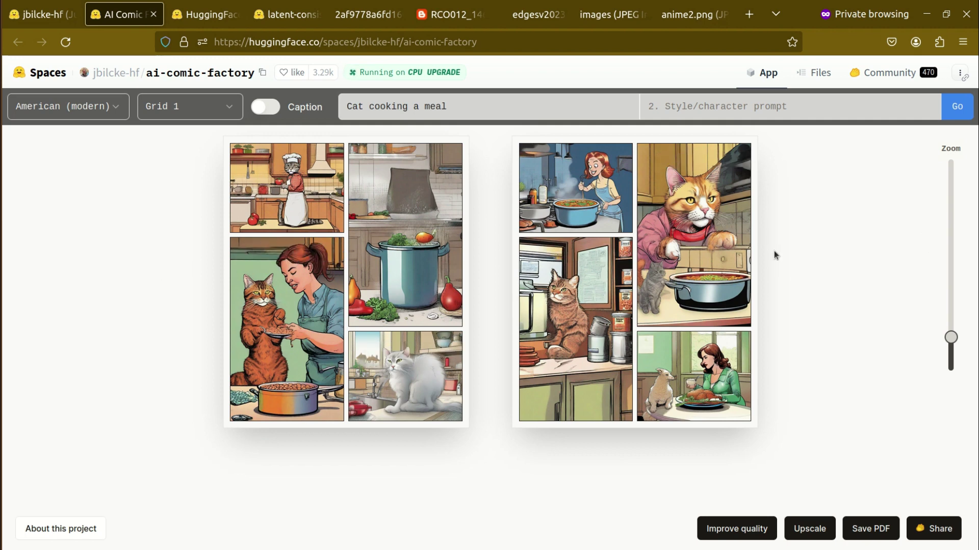
pyautogui.click(272, 112)
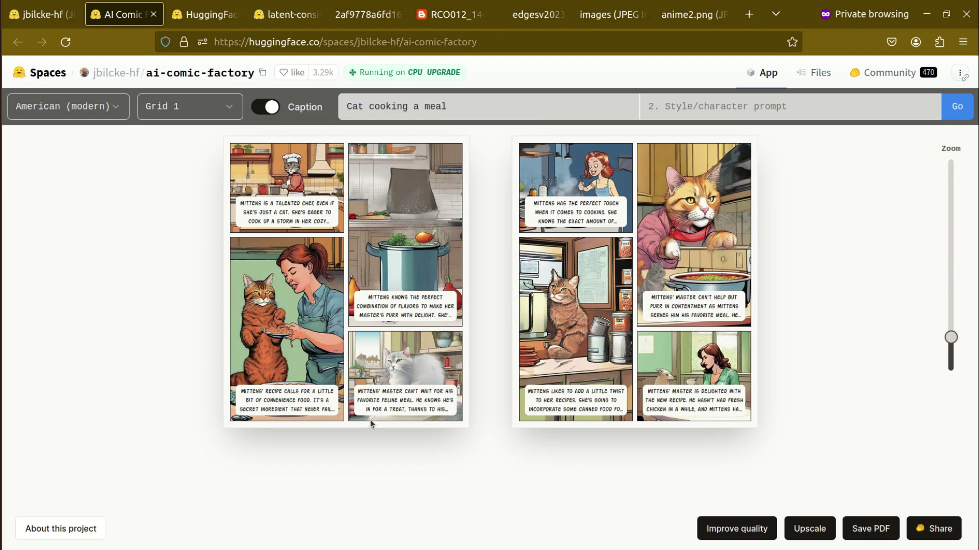
pyautogui.click(273, 106)
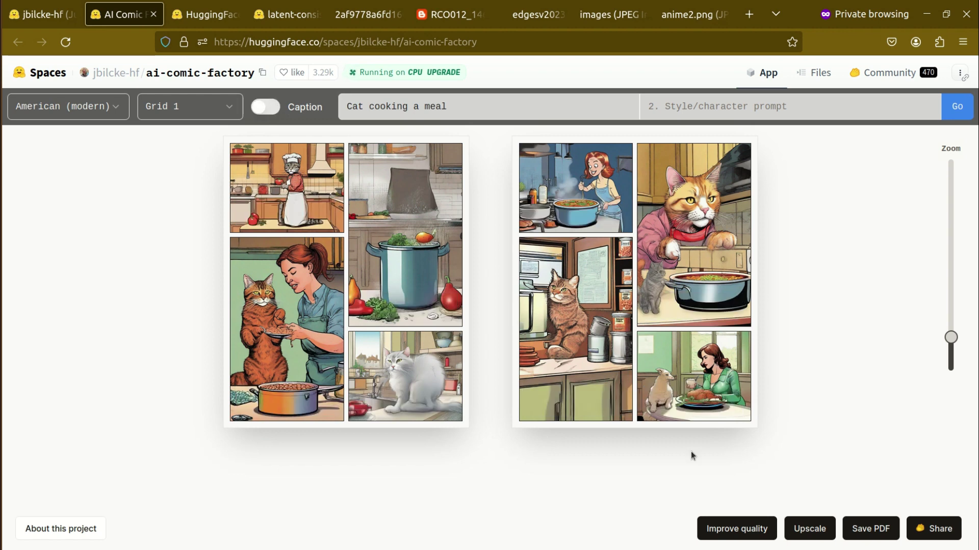
# Open the PDF export for the comic and cancel it without saving.
pyautogui.click(868, 531)
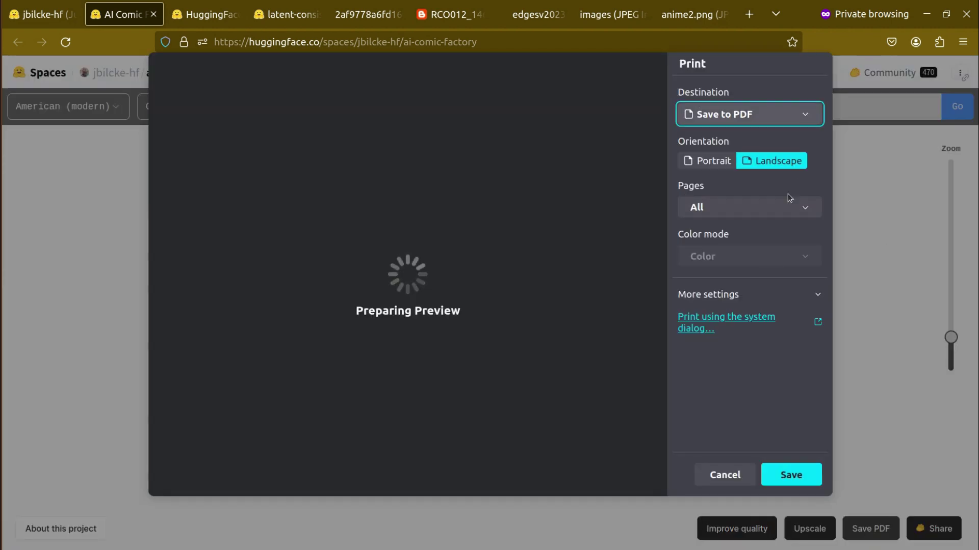
pyautogui.click(734, 475)
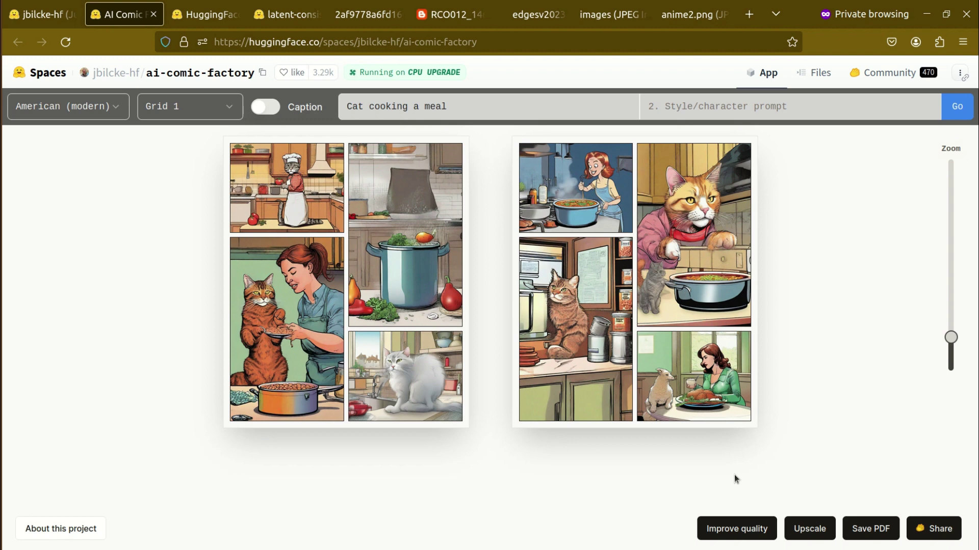
# Replace the story prompt with "Iron man fighting with super man".
pyautogui.click(489, 114)
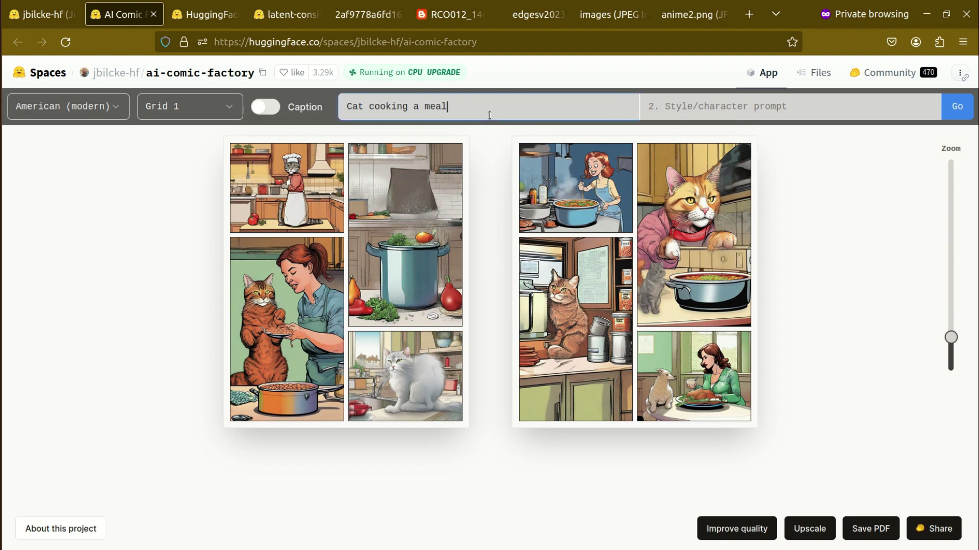
pyautogui.hotkey('ctrl', 'a')
pyautogui.press('BackSpace')
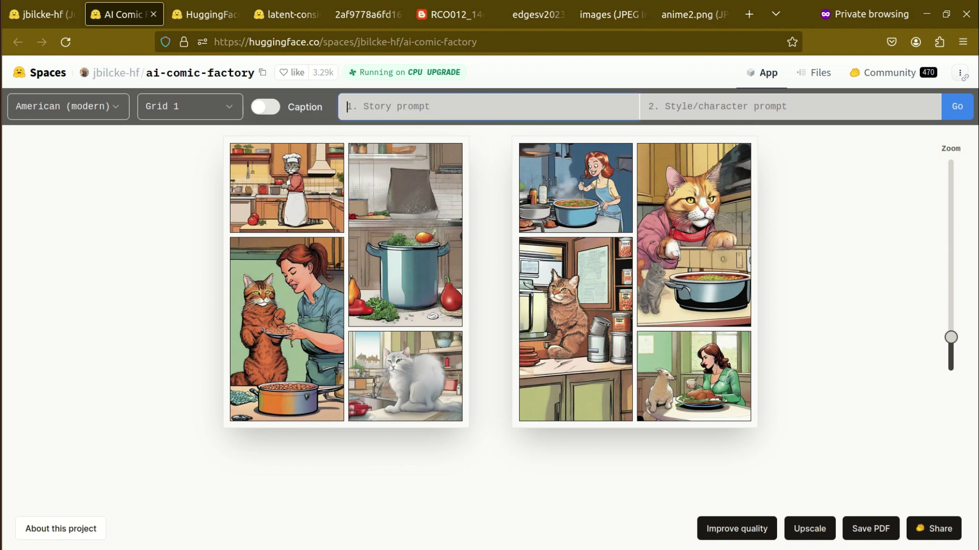
pyautogui.write('Iro')
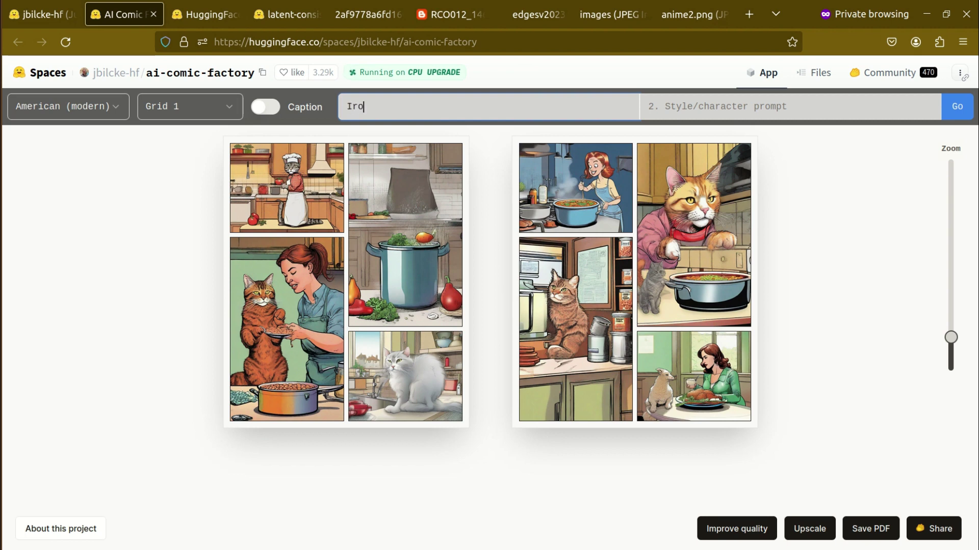
pyautogui.write('n man fighting with su')
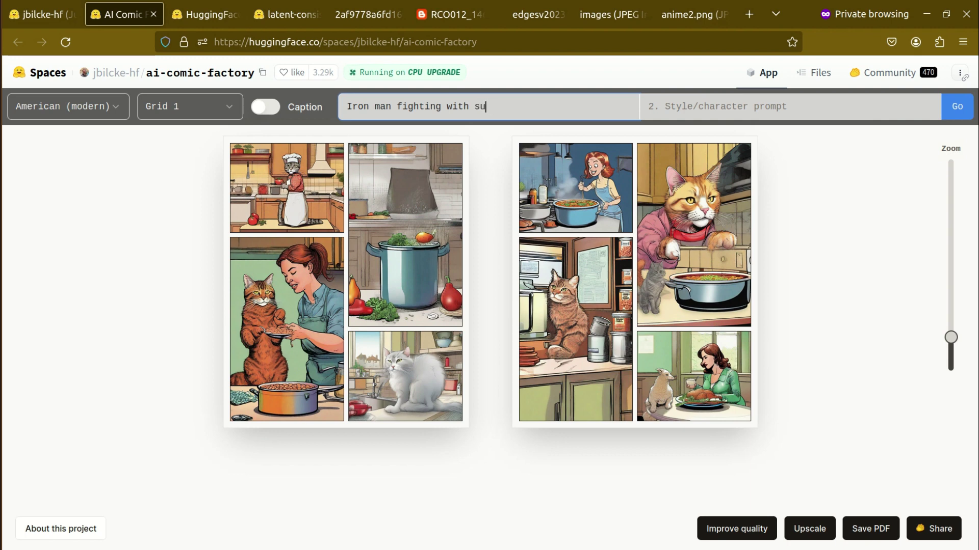
pyautogui.write('pe')
pyautogui.press('BackSpace')
pyautogui.write('per man')
# Set the page layout to Grid 0 and the comic style to Medieval.
pyautogui.click(184, 107)
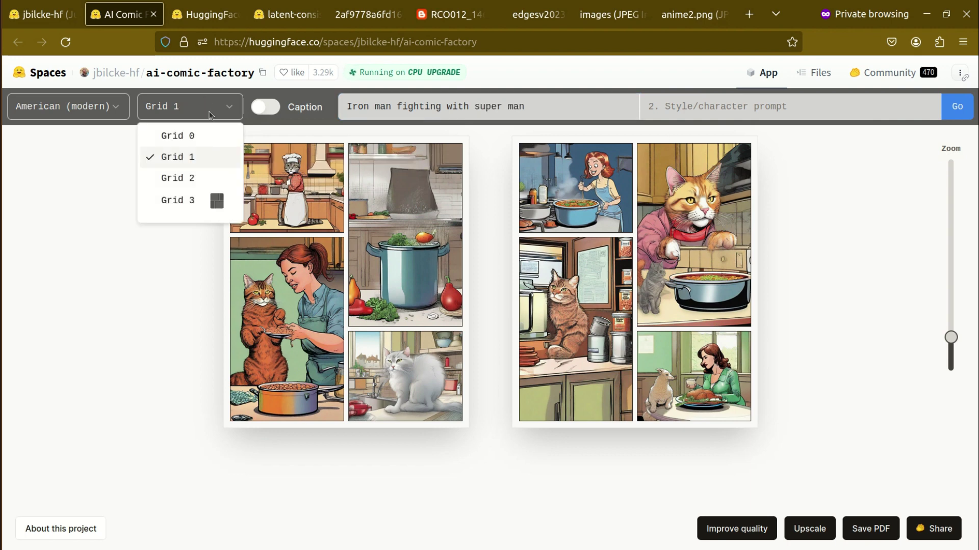
pyautogui.click(184, 137)
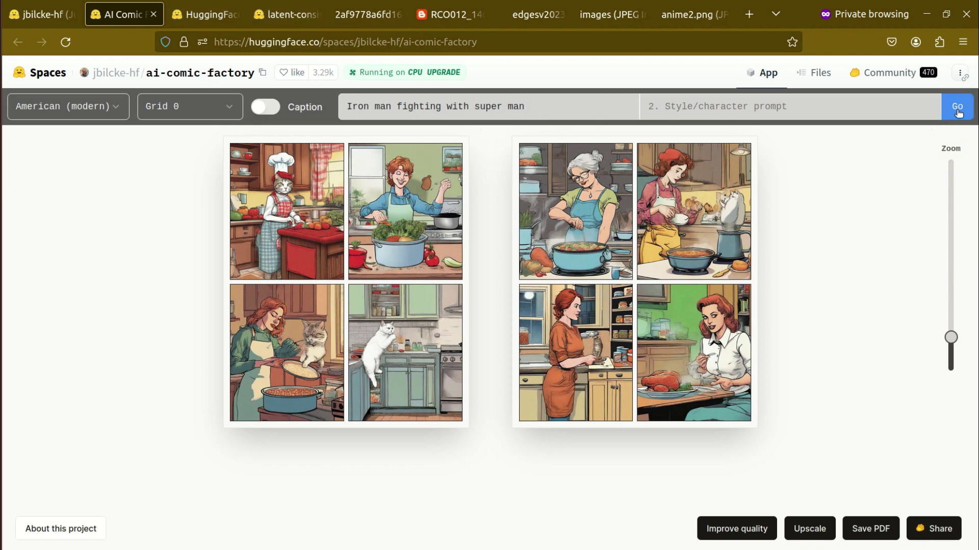
pyautogui.click(124, 110)
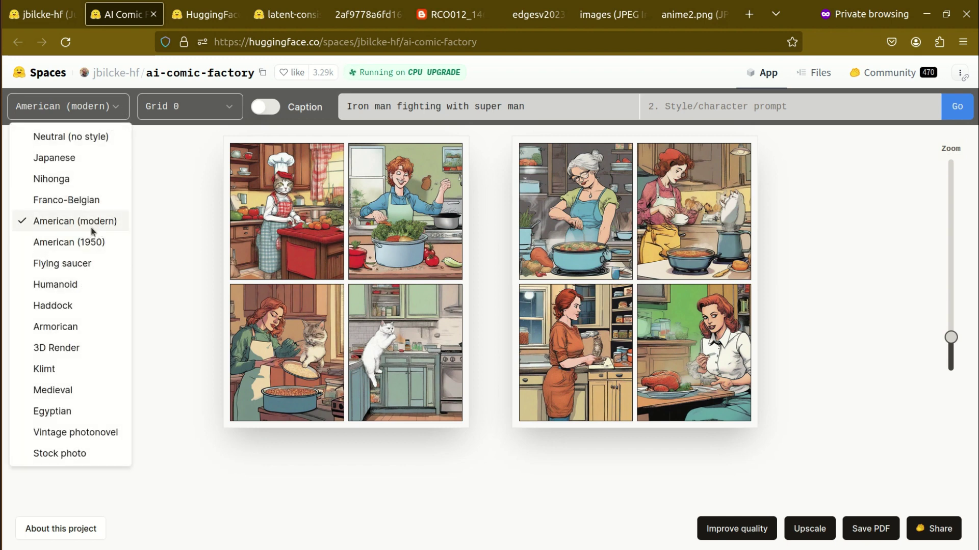
pyautogui.click(82, 395)
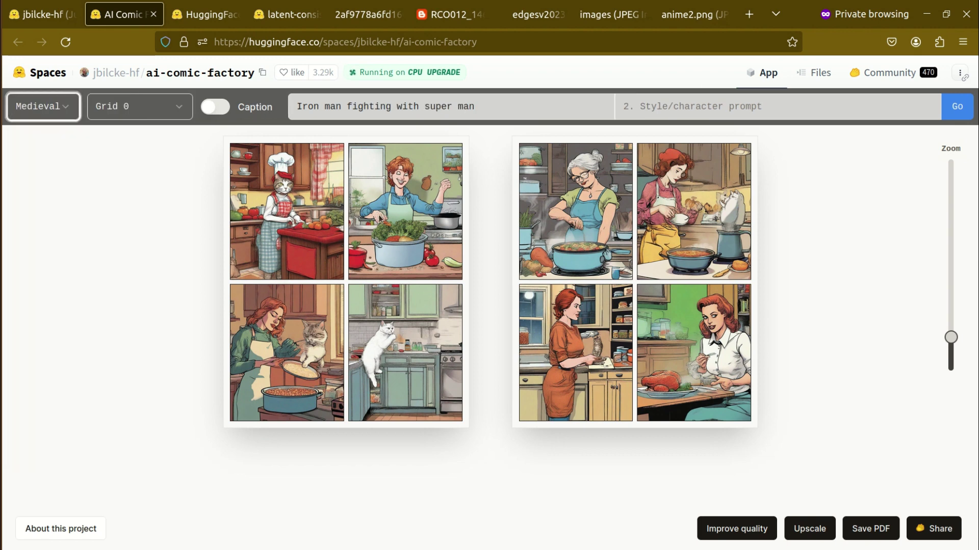
# Generate the Medieval-style comic from the entered story prompt and check its progress between glances at the zephyr-7b-beta model page.
pyautogui.click(965, 111)
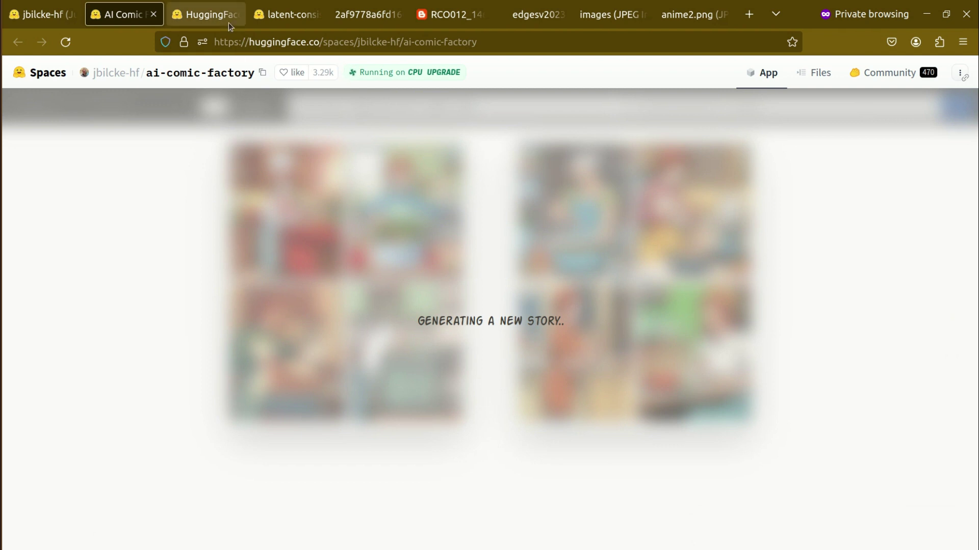
pyautogui.click(203, 14)
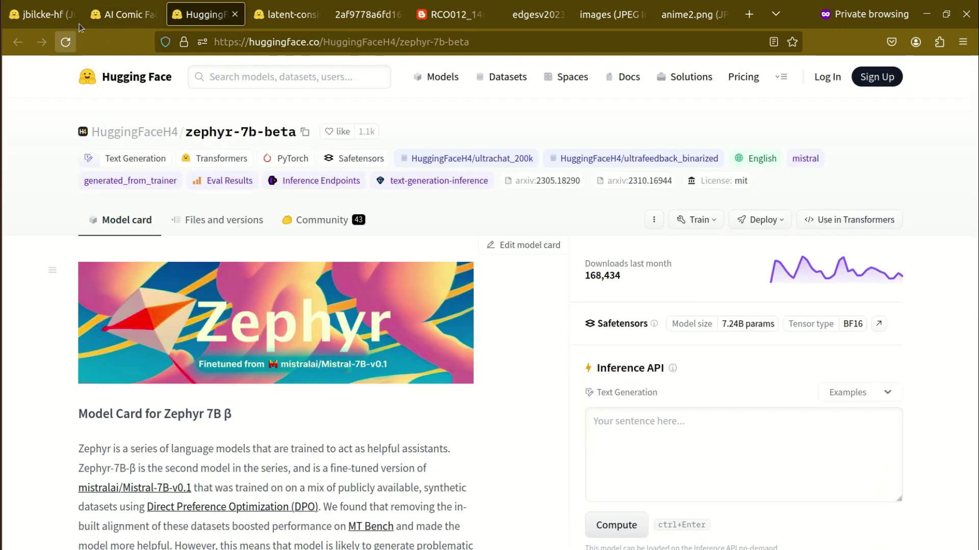
pyautogui.click(123, 15)
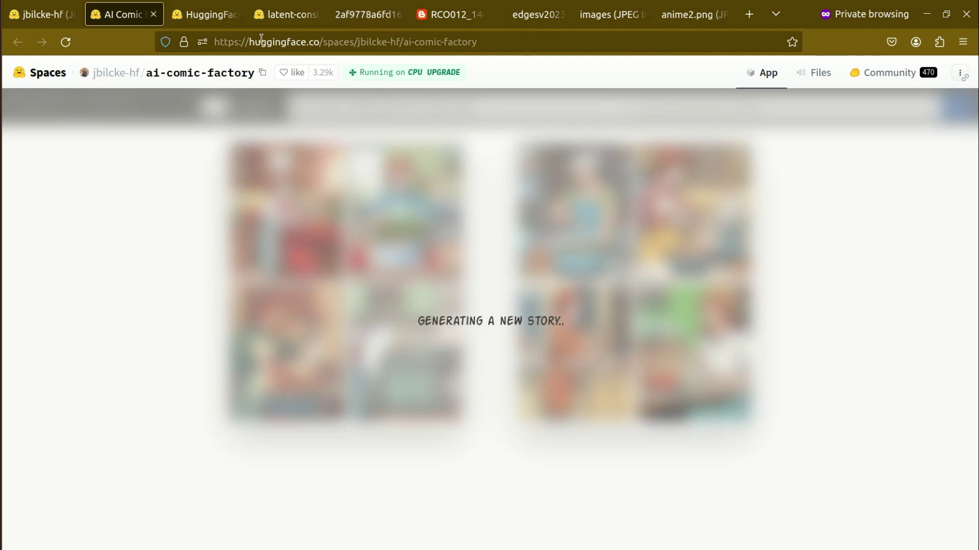
pyautogui.click(203, 14)
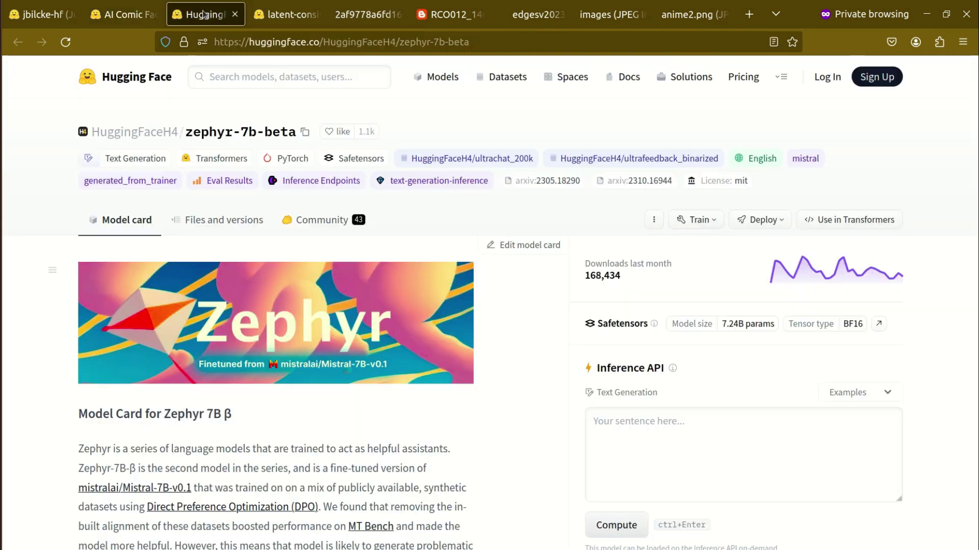
pyautogui.click(122, 14)
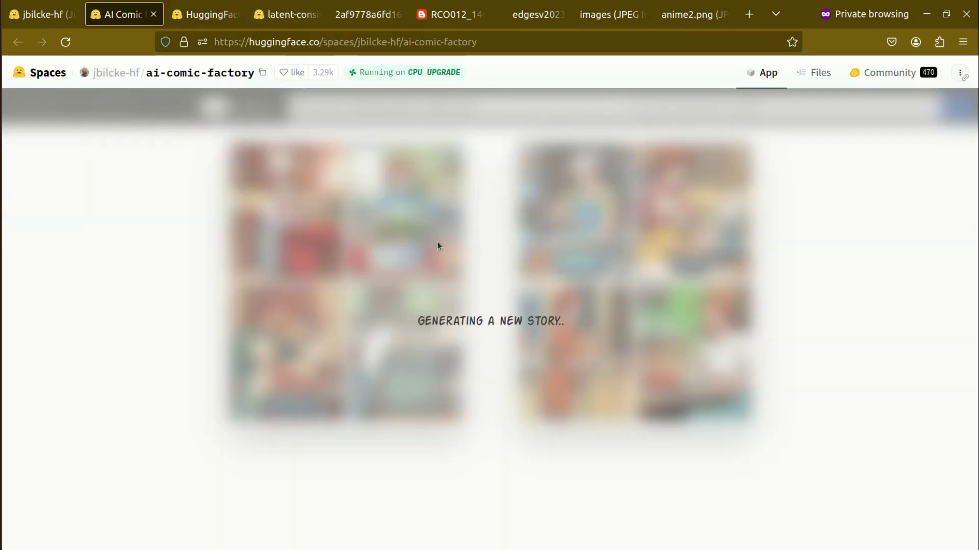
# Examine the zephyr-7b-beta model card, including its description, model sources, performance benchmarks, and bias and limitations section.
pyautogui.click(200, 17)
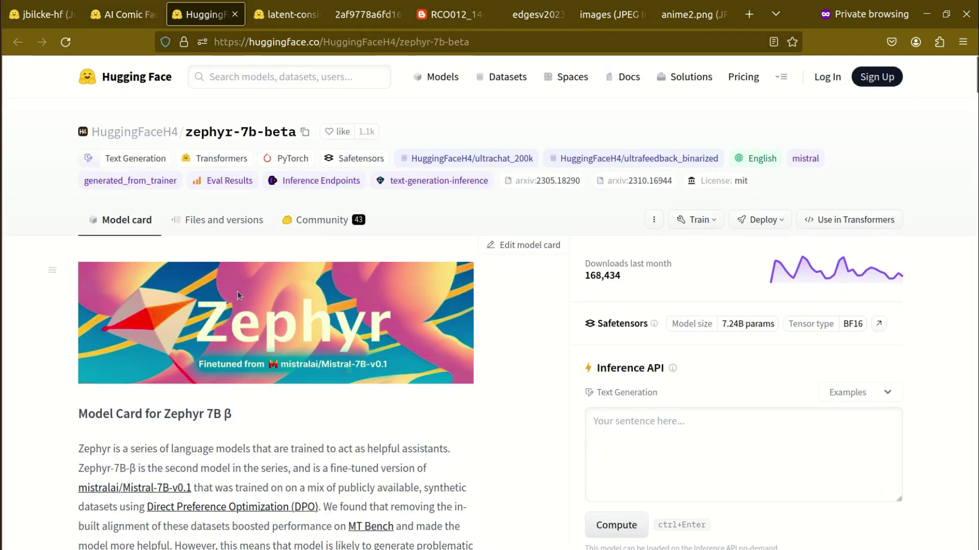
pyautogui.scroll(-10, 263, 340)
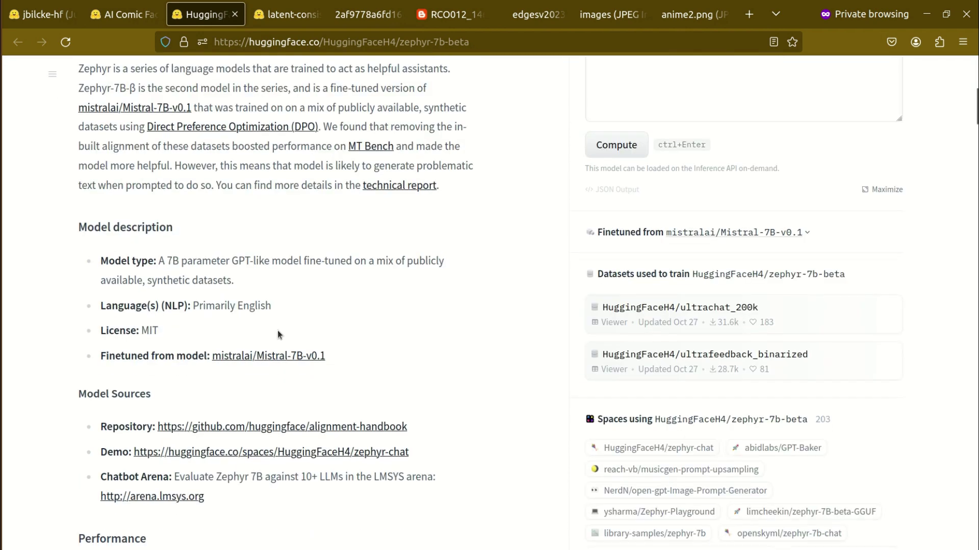
pyautogui.scroll(-10, 291, 332)
pyautogui.scroll(7, 292, 331)
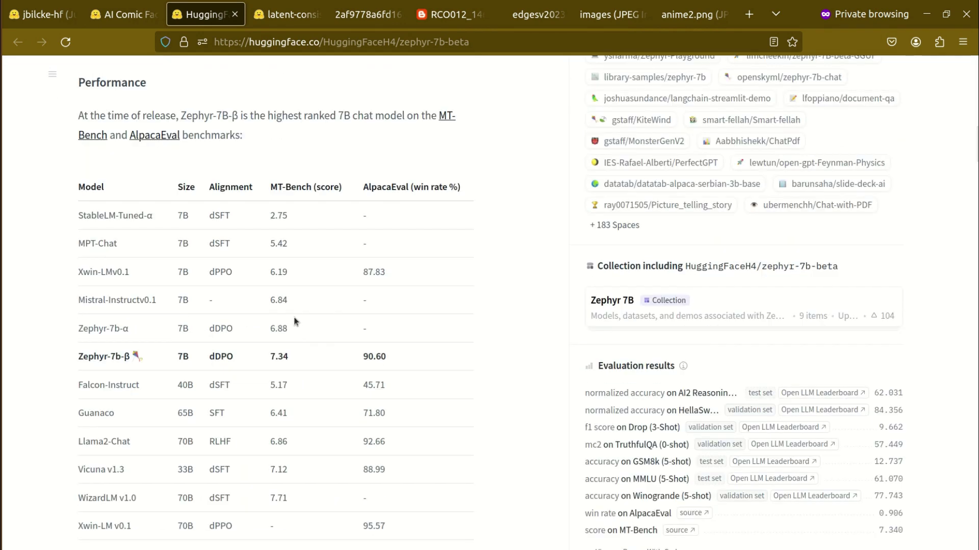
pyautogui.scroll(-12, 293, 319)
pyautogui.scroll(-7, 294, 309)
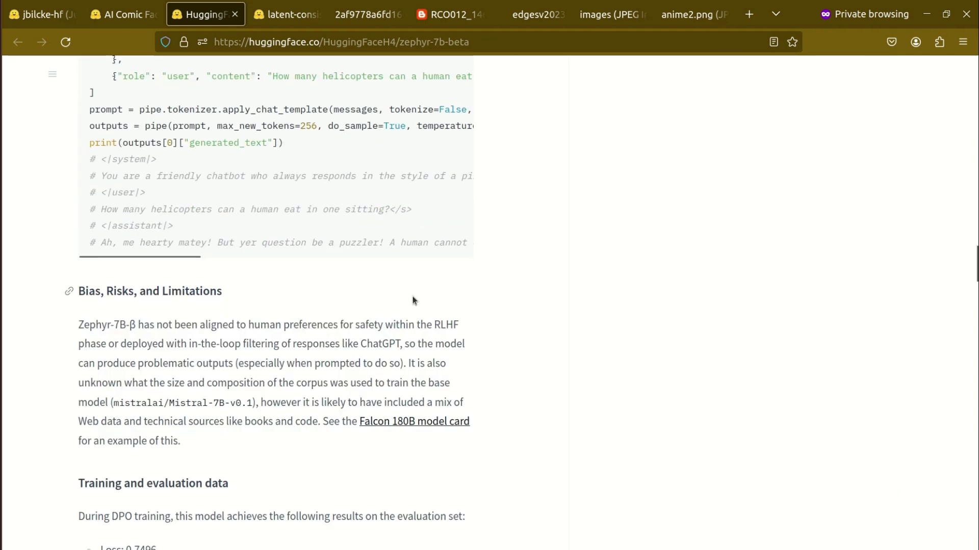
pyautogui.scroll(14, 559, 308)
pyautogui.scroll(15, 546, 282)
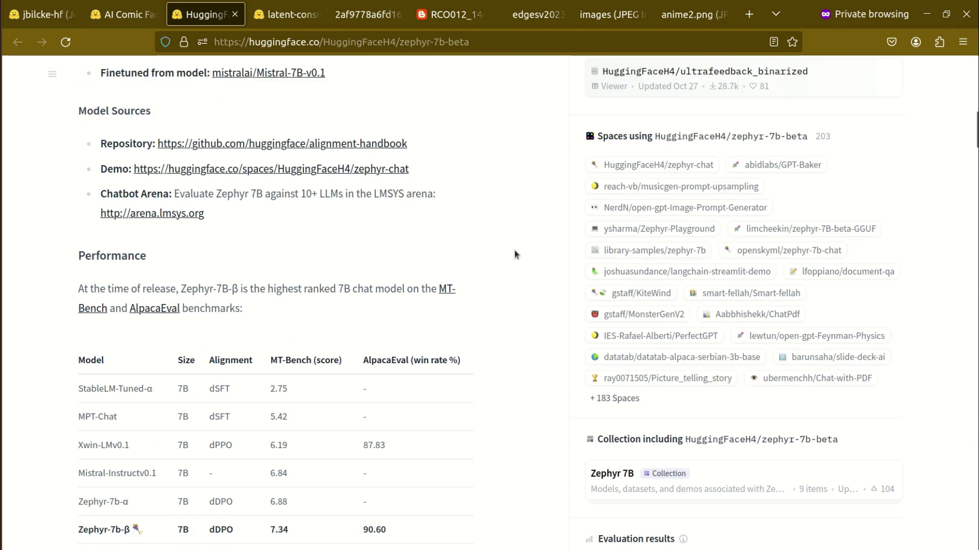
# Check the comic's panel generation progress, then review the opening sections of the zephyr-7b-beta model card again.
pyautogui.click(125, 14)
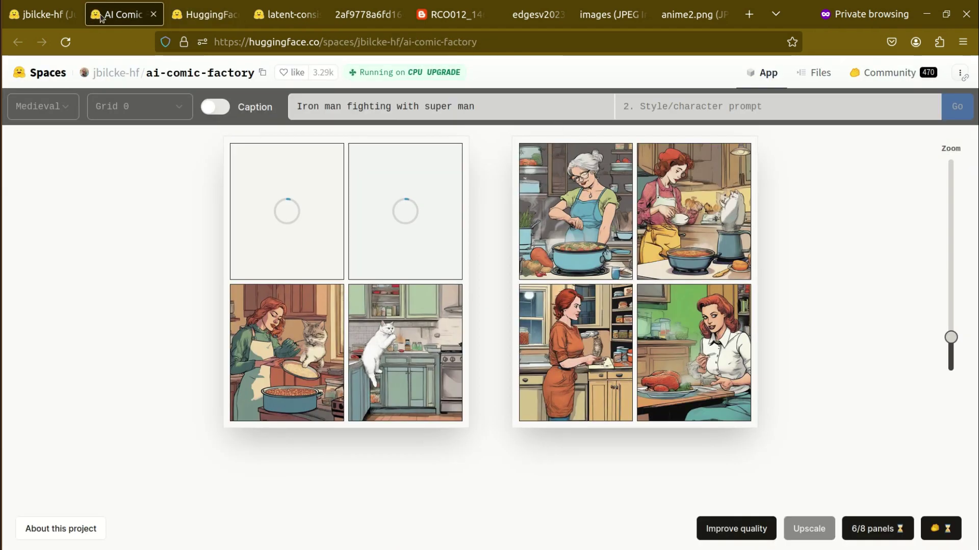
pyautogui.click(206, 14)
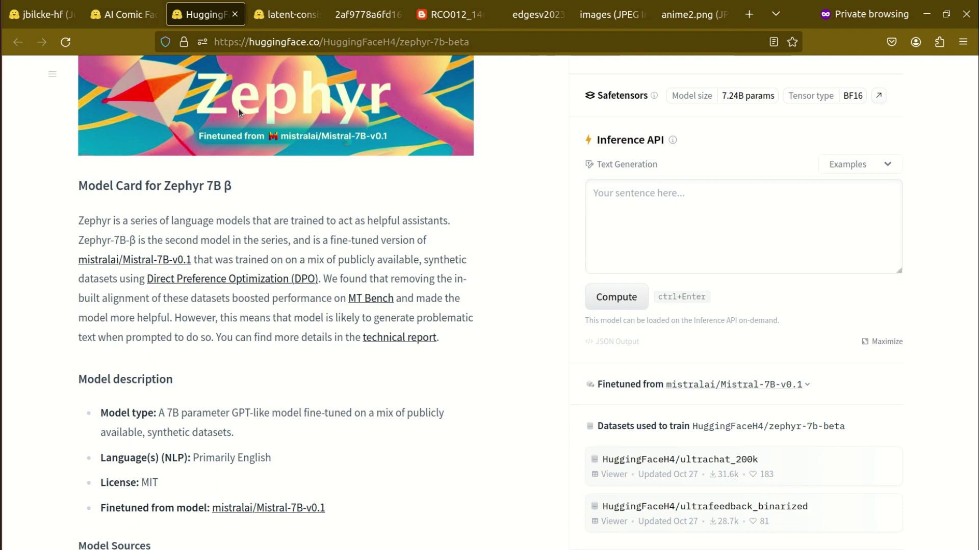
pyautogui.scroll(-10, 329, 294)
pyautogui.scroll(15, 334, 387)
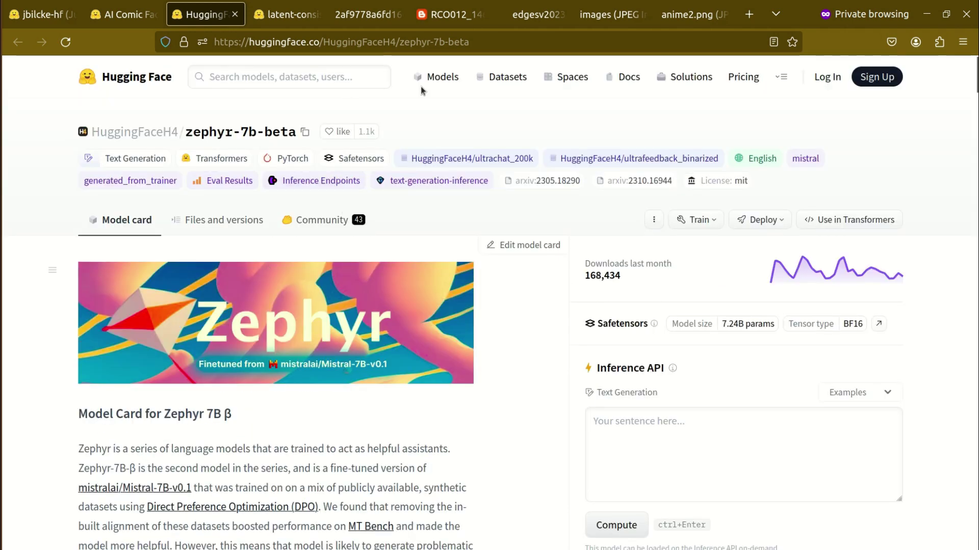
# Examine the latent-consistency lcm-sdxl model card, including its introduction, usage instructions and text-to-image example.
pyautogui.click(286, 14)
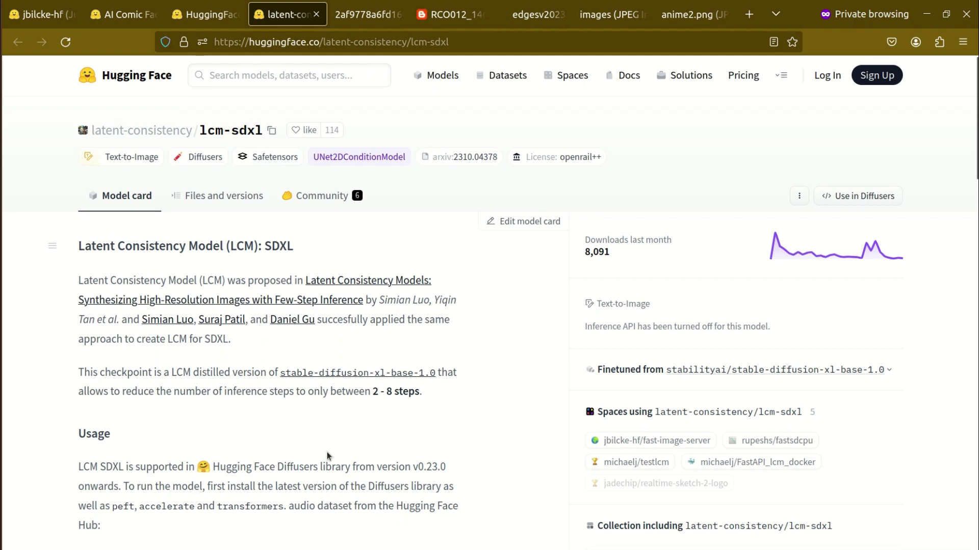
pyautogui.scroll(-10, 327, 452)
pyautogui.scroll(12, 358, 380)
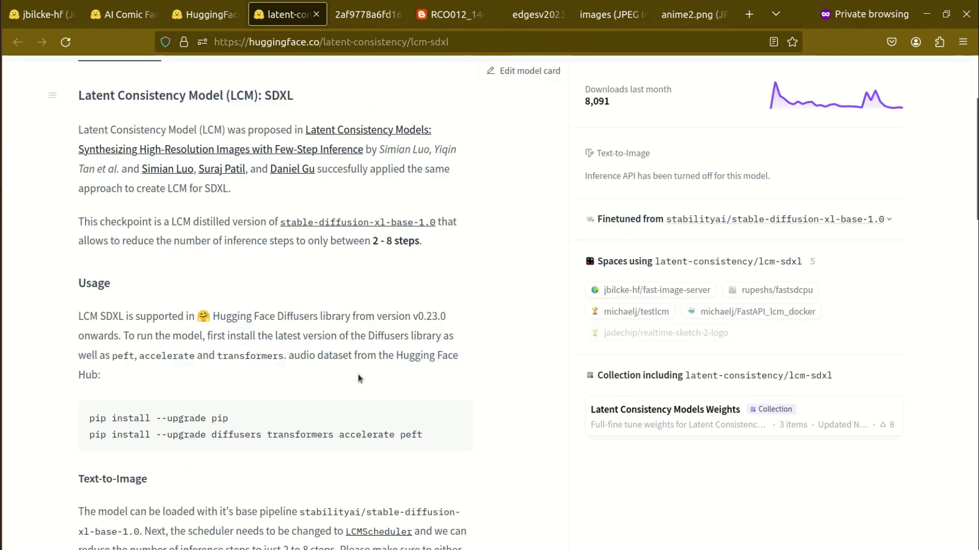
pyautogui.scroll(-9, 335, 379)
pyautogui.scroll(-20, 335, 380)
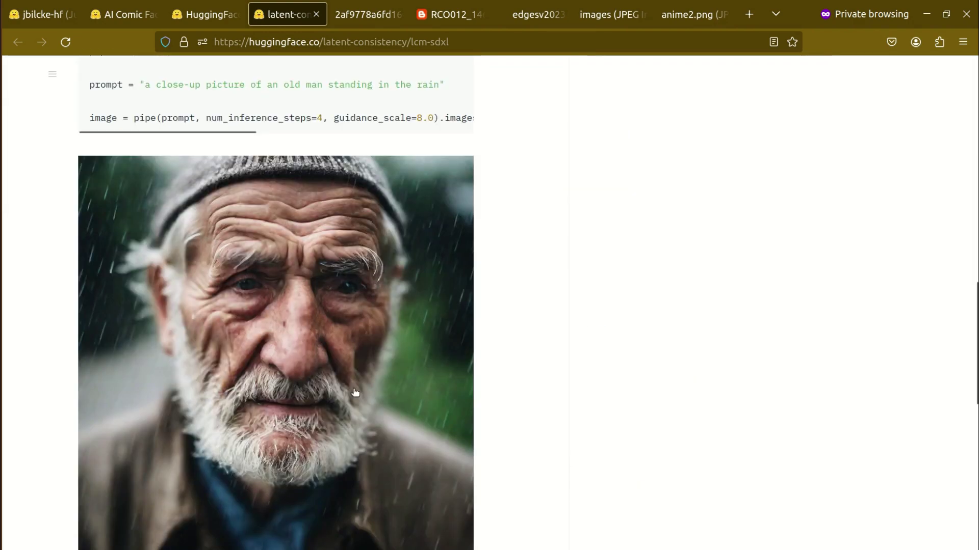
pyautogui.scroll(18, 433, 371)
pyautogui.scroll(8, 457, 366)
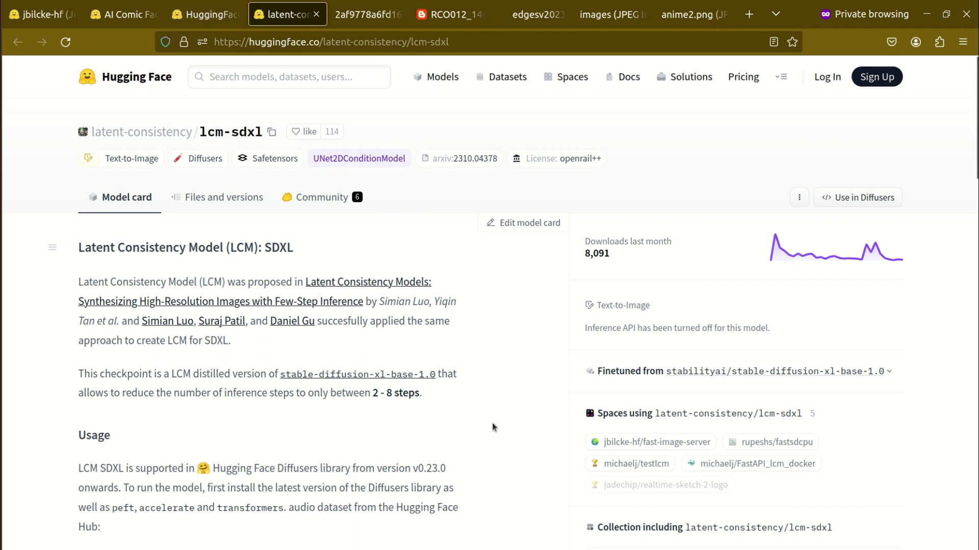
# Return to the AI Comic Factory and examine the generated Iron Man and Superman panels on both pages.
pyautogui.click(122, 14)
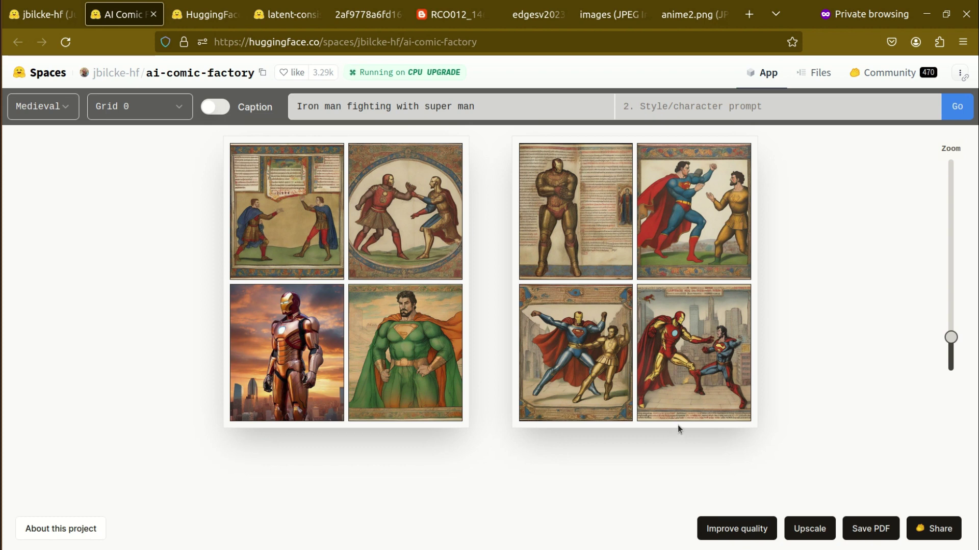
pyautogui.moveTo(696, 417)
pyautogui.moveTo(527, 211)
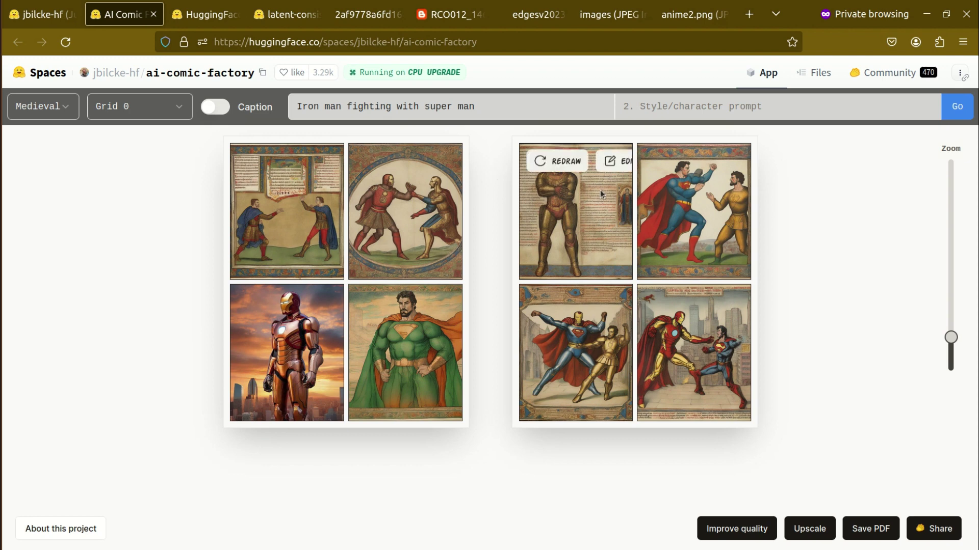
pyautogui.moveTo(731, 349)
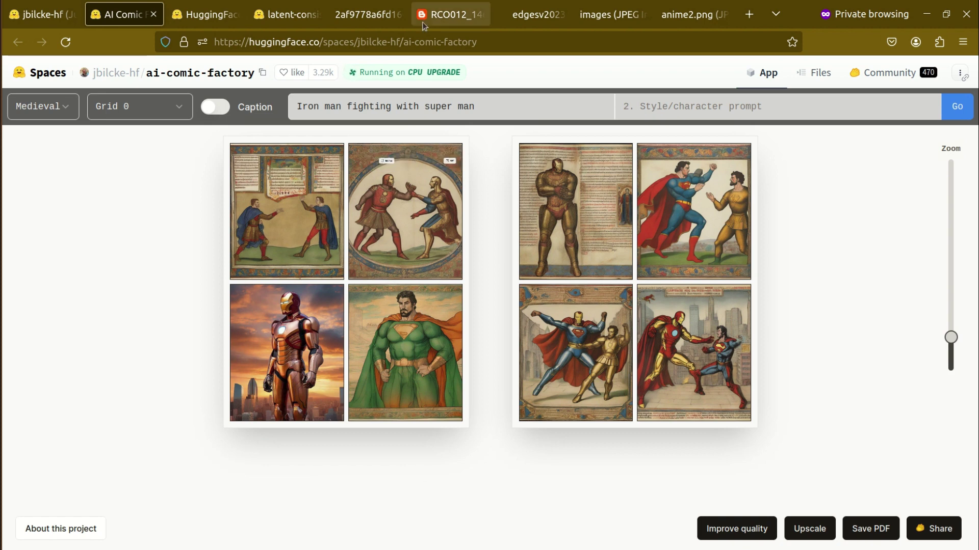
# Look through the open reference comic images, ending with anime2.png, and return to the generated comic in AI Comic Factory.
pyautogui.click(382, 17)
pyautogui.click(470, 15)
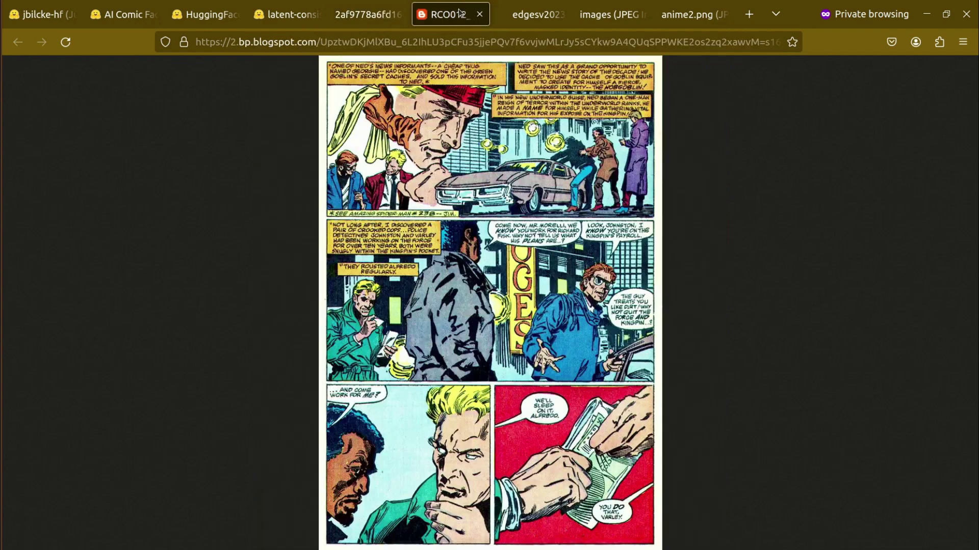
pyautogui.click(538, 14)
pyautogui.click(635, 15)
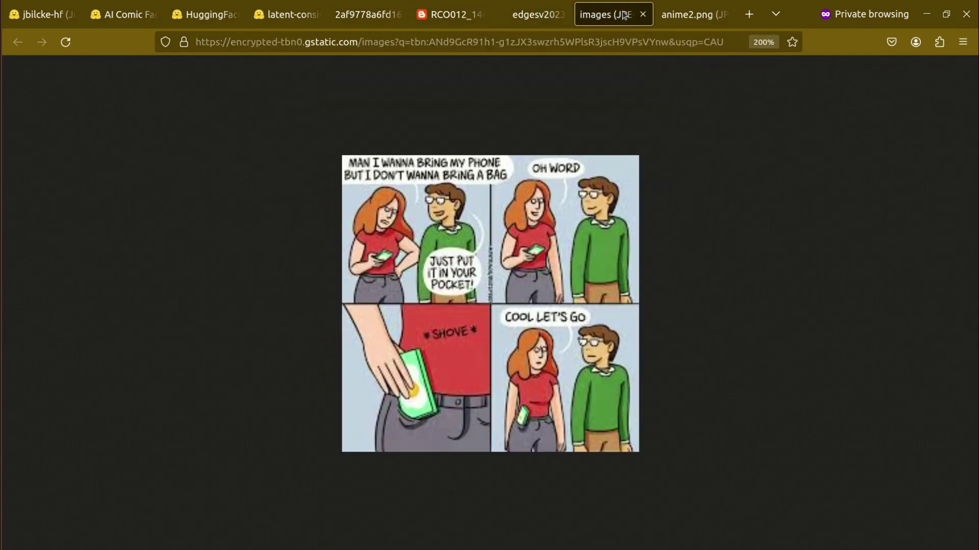
pyautogui.click(693, 15)
pyautogui.click(131, 12)
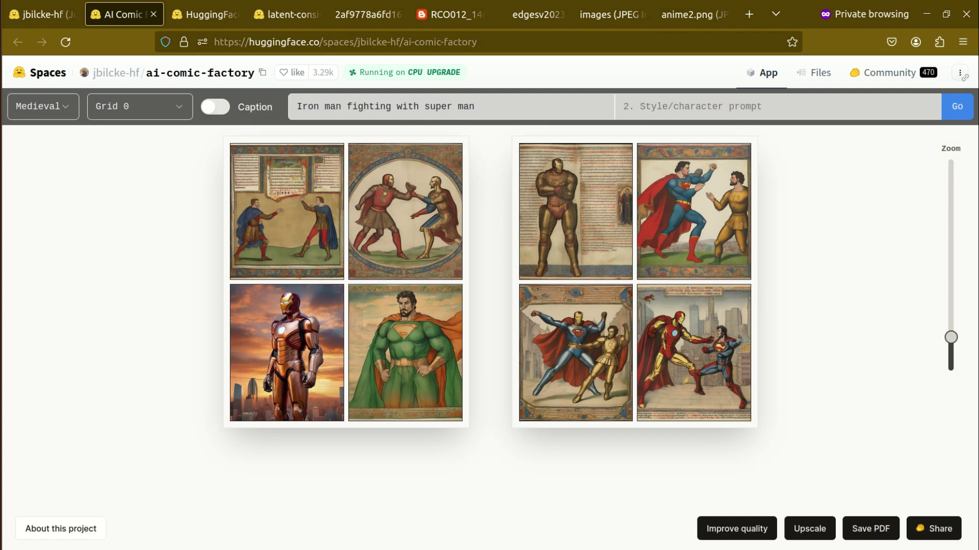
pyautogui.moveTo(355, 300)
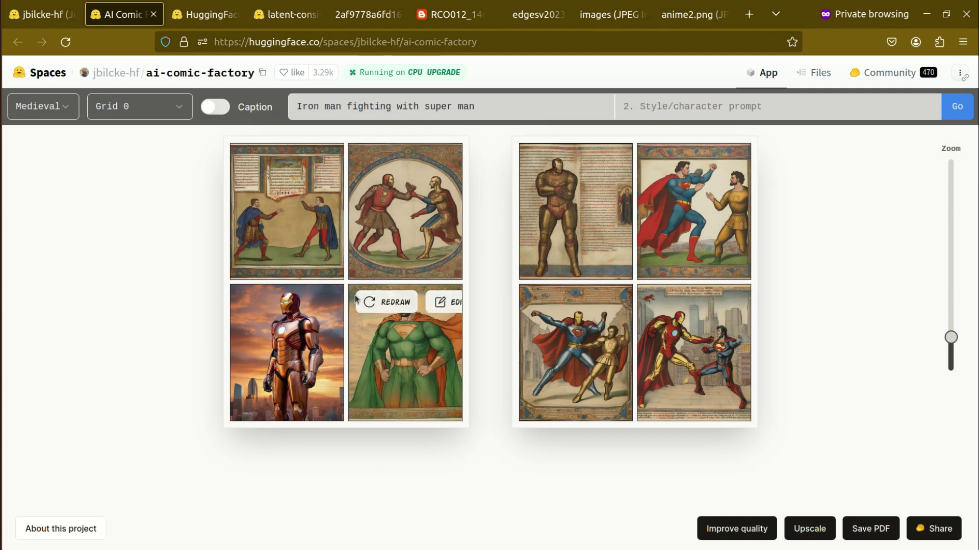